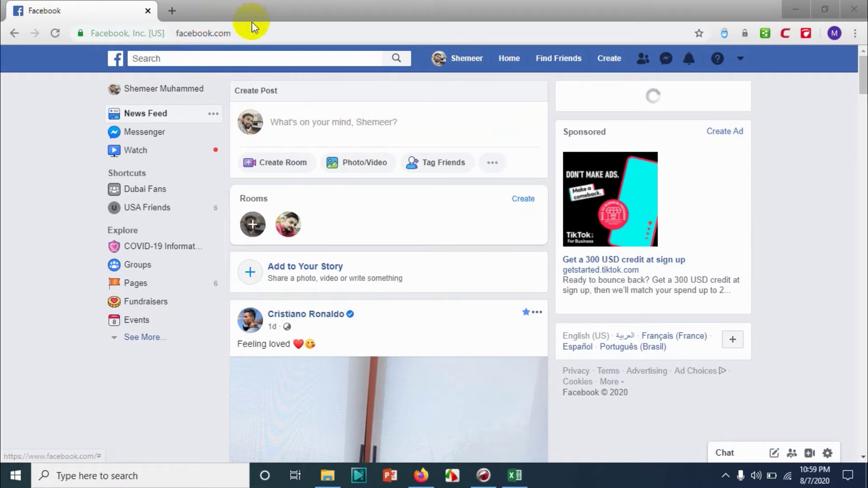
# Step: Start a live video from a new post, skipping the privacy checkup so the audience stays Public
pyautogui.click(376, 121)
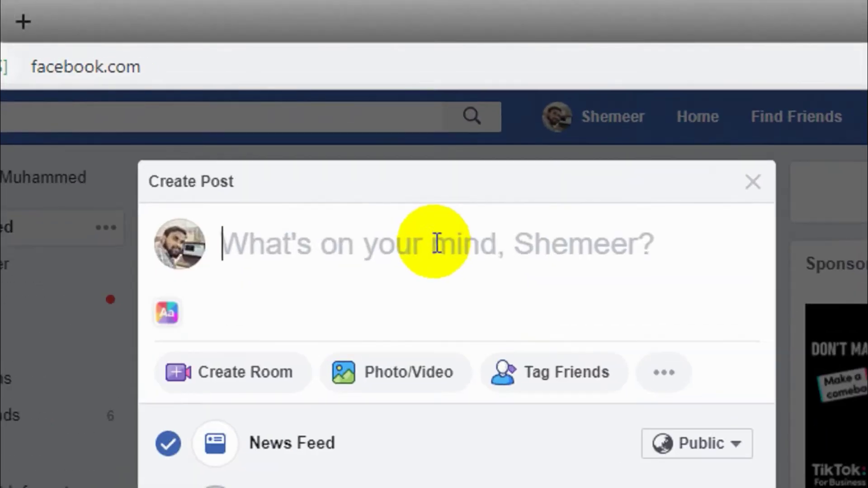
pyautogui.click(492, 219)
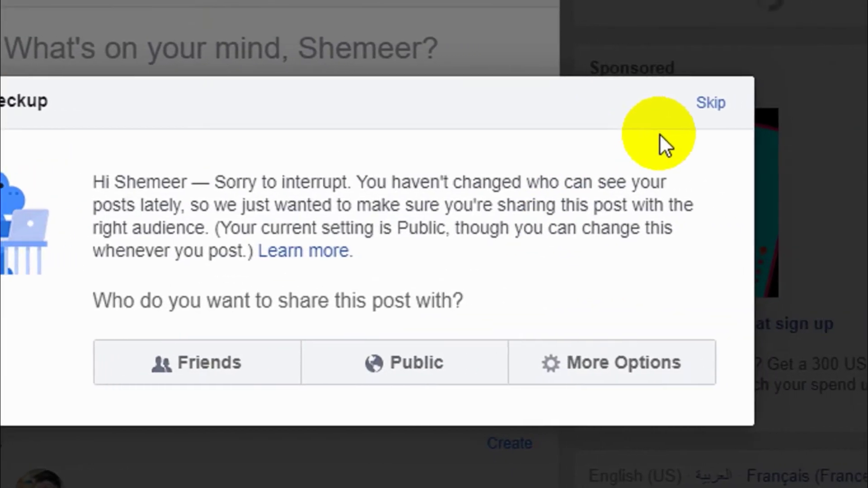
pyautogui.click(709, 103)
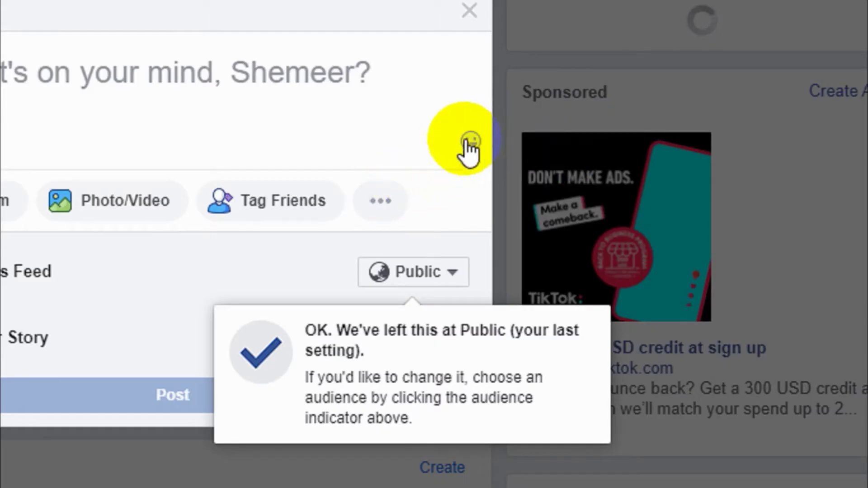
pyautogui.click(384, 201)
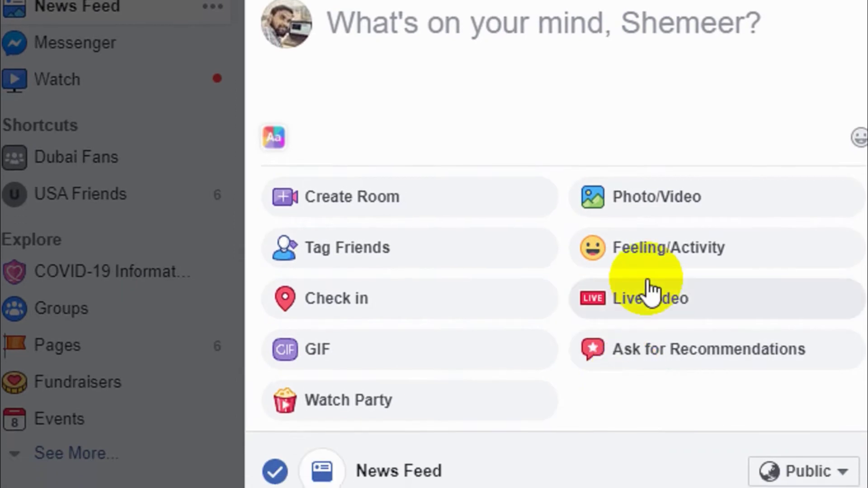
pyautogui.click(647, 291)
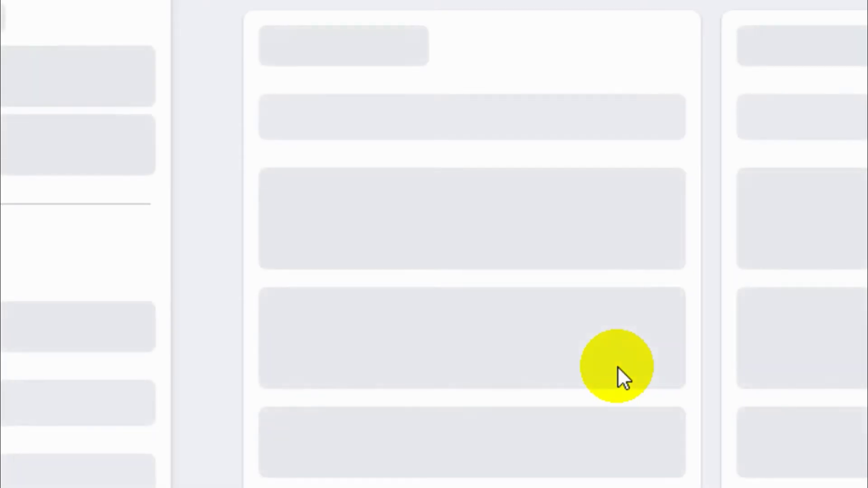
# Step: Allow the site to use the microphone and camera, and check the site's permission settings
pyautogui.scroll(-8, 620, 377)
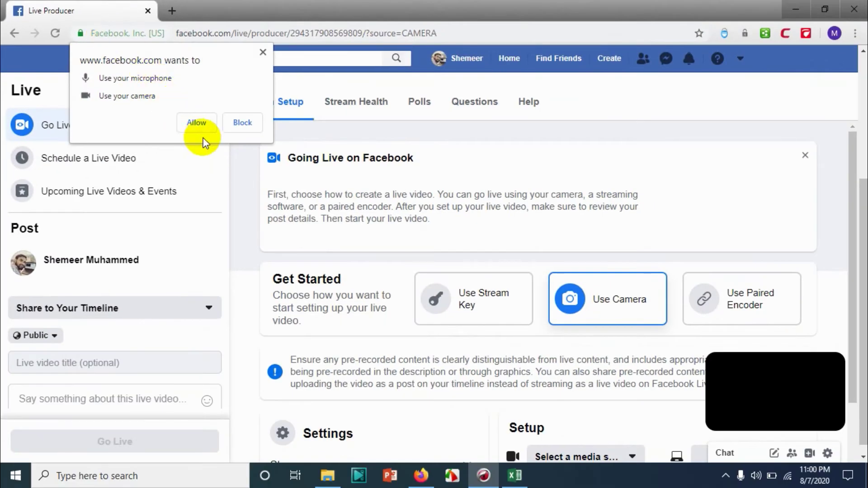
pyautogui.click(203, 123)
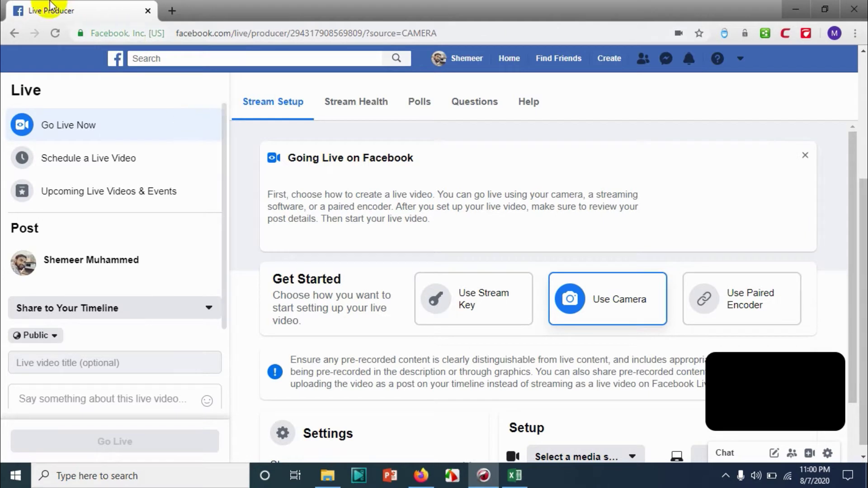
pyautogui.click(82, 34)
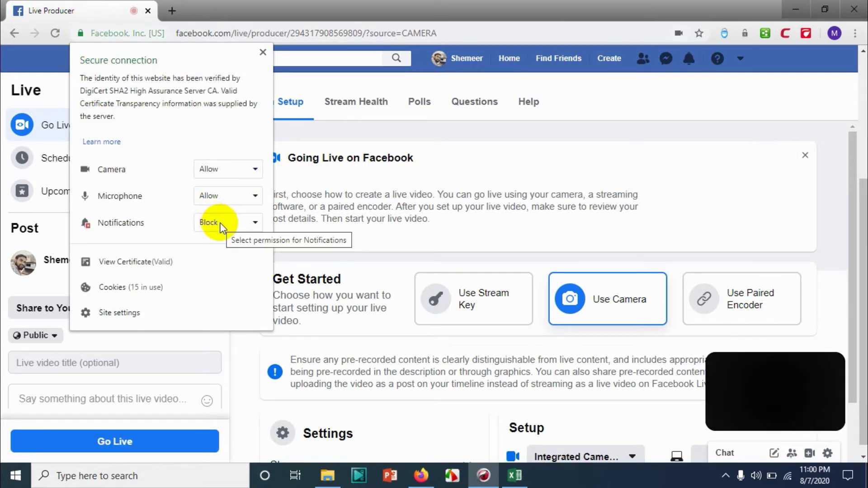
pyautogui.click(482, 148)
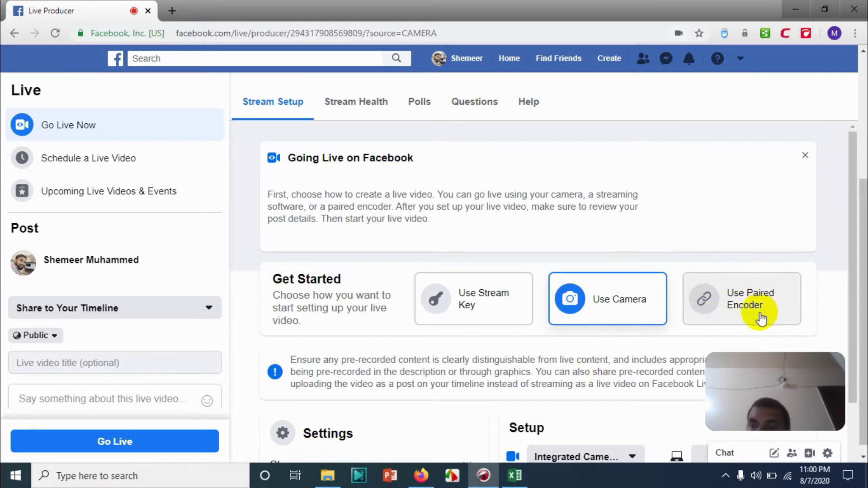
# Step: Check which cameras and microphones are available in the live video's setup
pyautogui.scroll(-2, 500, 294)
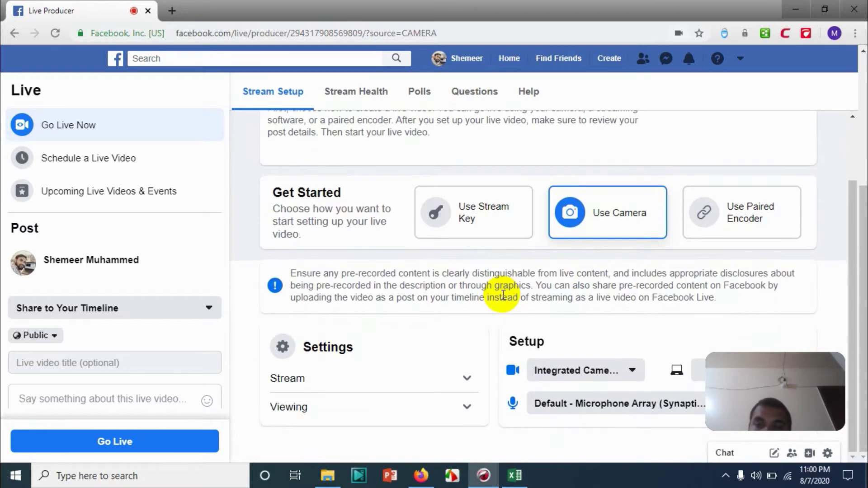
pyautogui.click(602, 369)
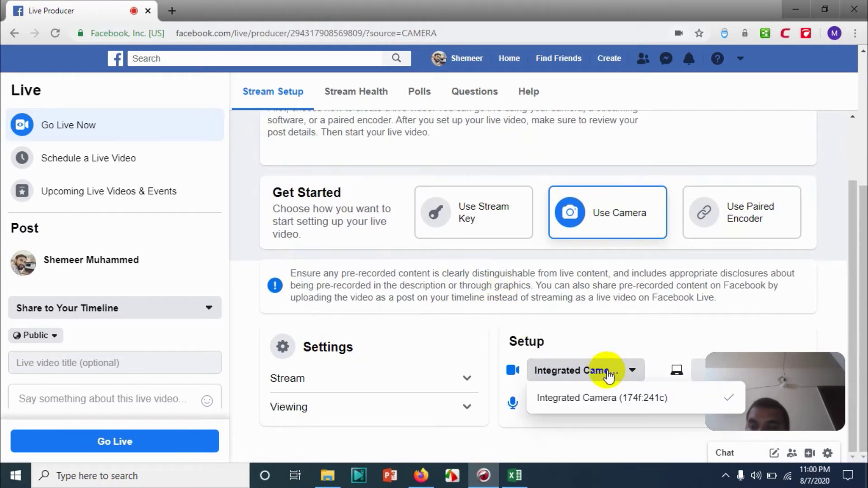
pyautogui.click(604, 377)
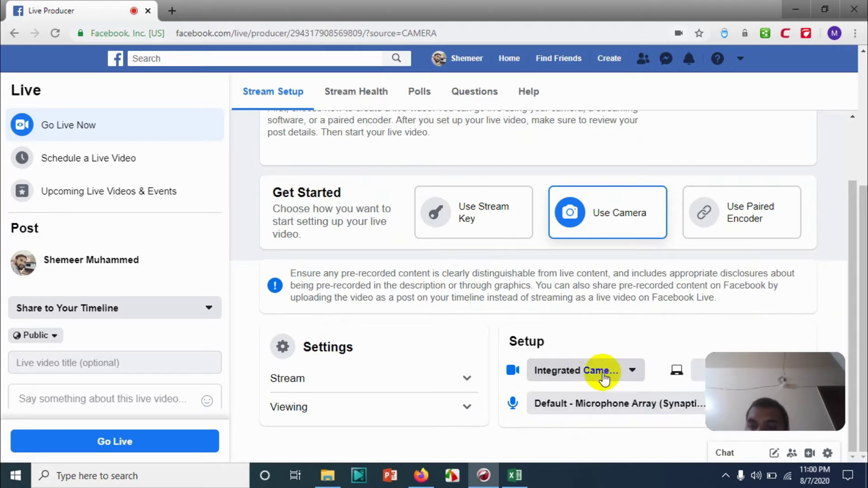
pyautogui.click(631, 407)
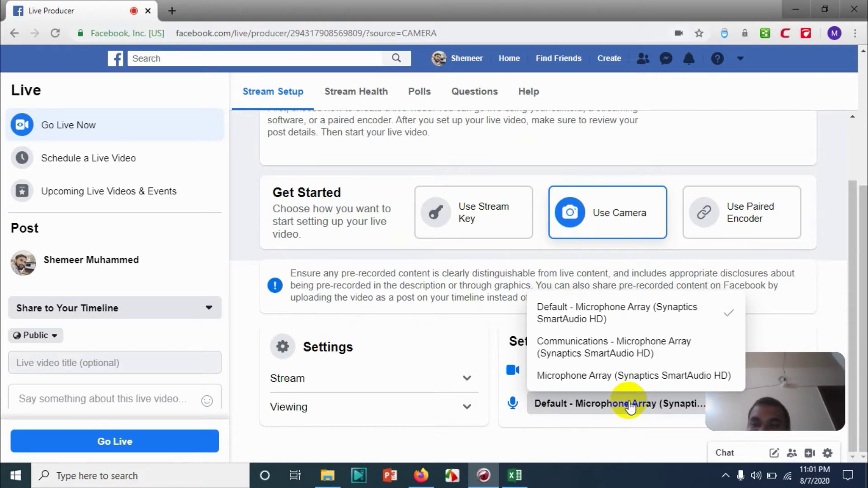
pyautogui.click(627, 406)
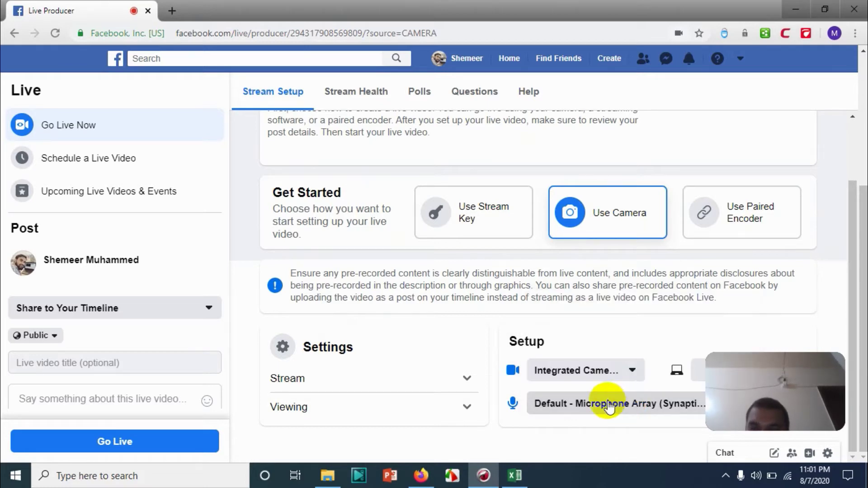
# Step: Review the Stream and Viewing settings of the live video
pyautogui.click(466, 380)
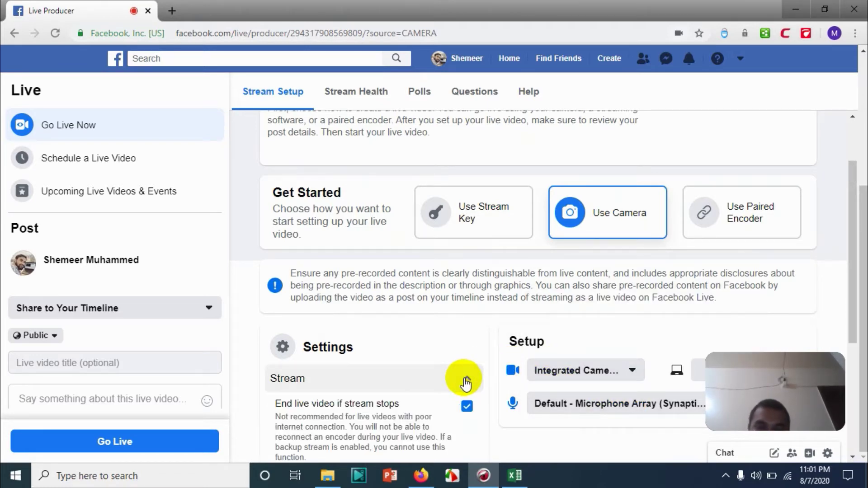
pyautogui.scroll(-4, 471, 370)
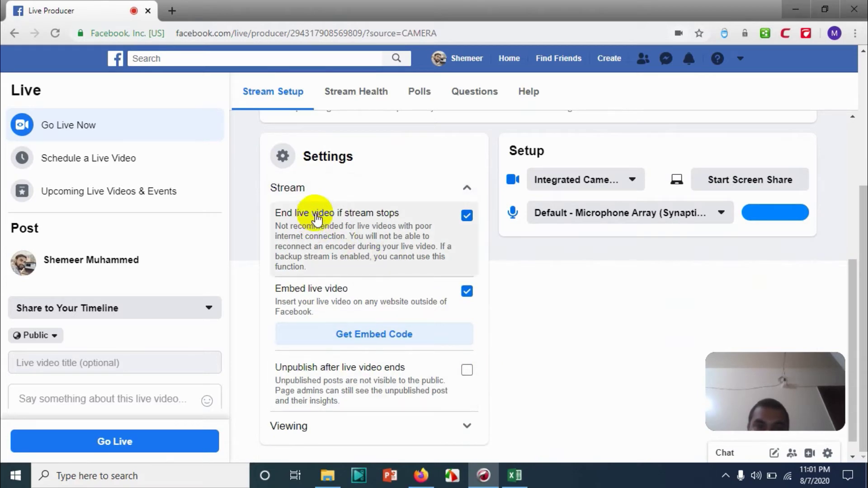
pyautogui.click(463, 188)
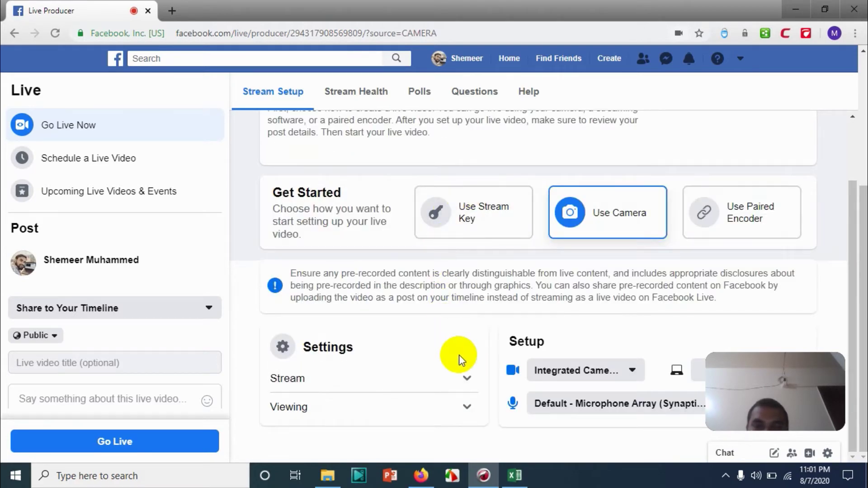
pyautogui.click(462, 406)
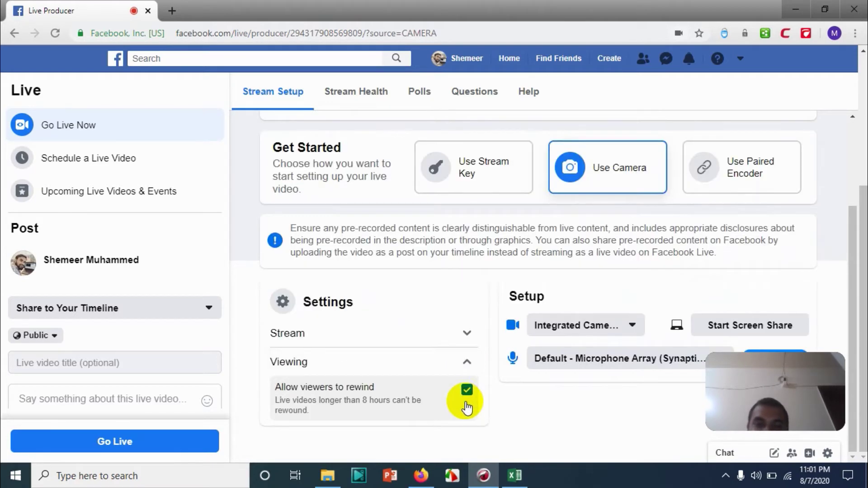
pyautogui.click(462, 355)
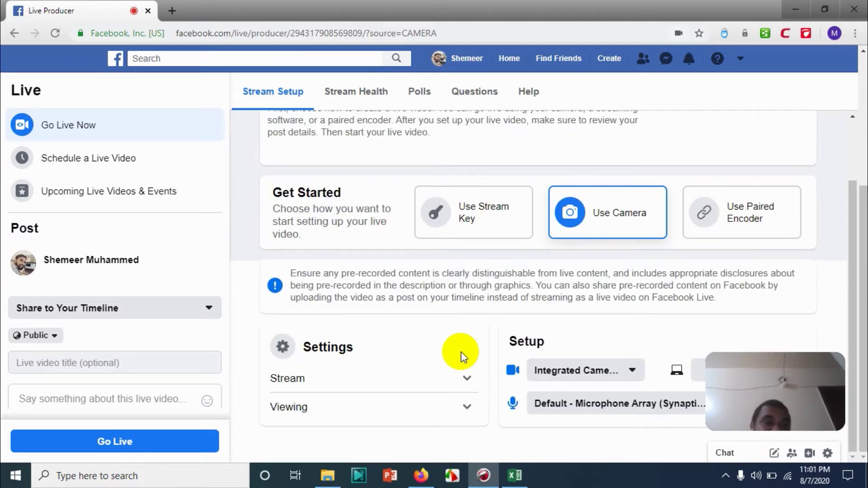
# Step: Title the live video "FB Demo" and enter "For illustration purpose" as its description
pyautogui.click(95, 367)
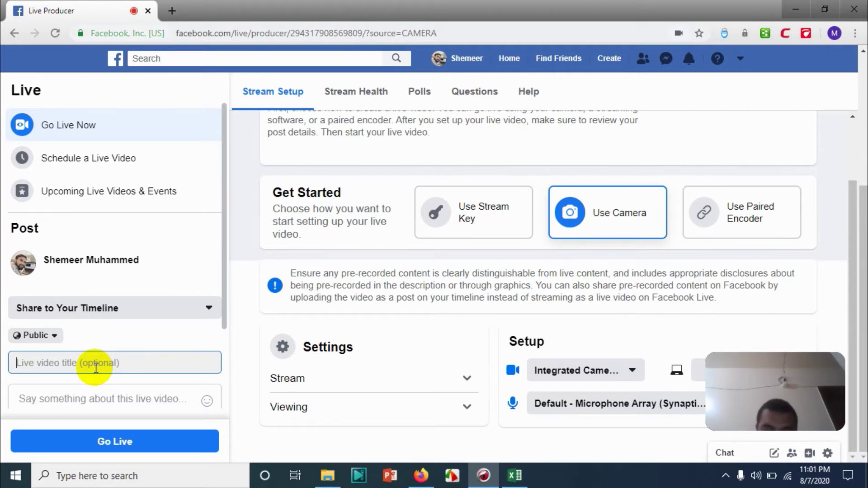
pyautogui.write('FB Demo')
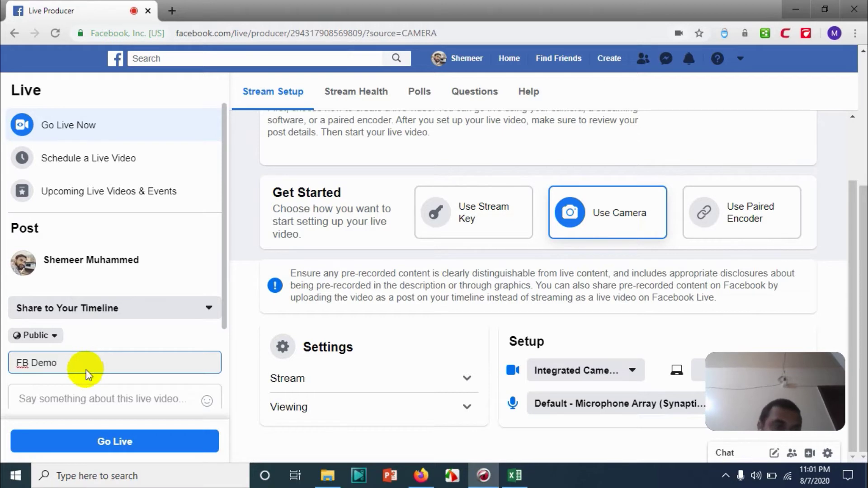
pyautogui.click(67, 398)
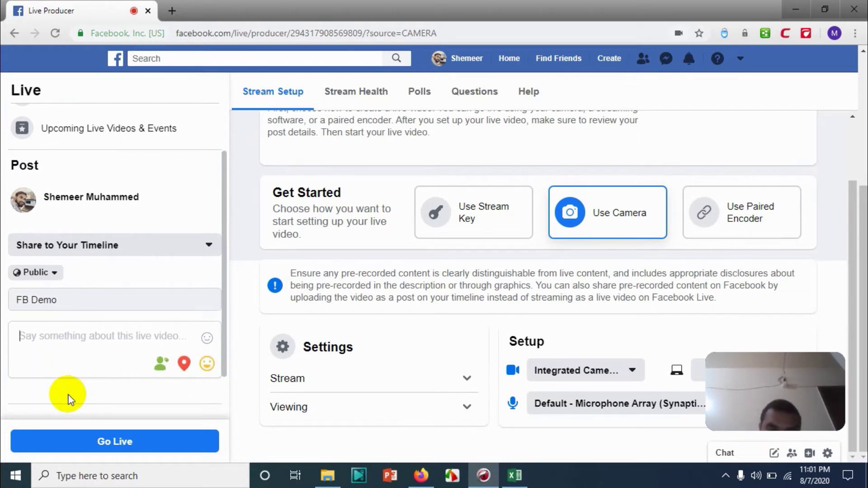
pyautogui.write('For illustration purpose')
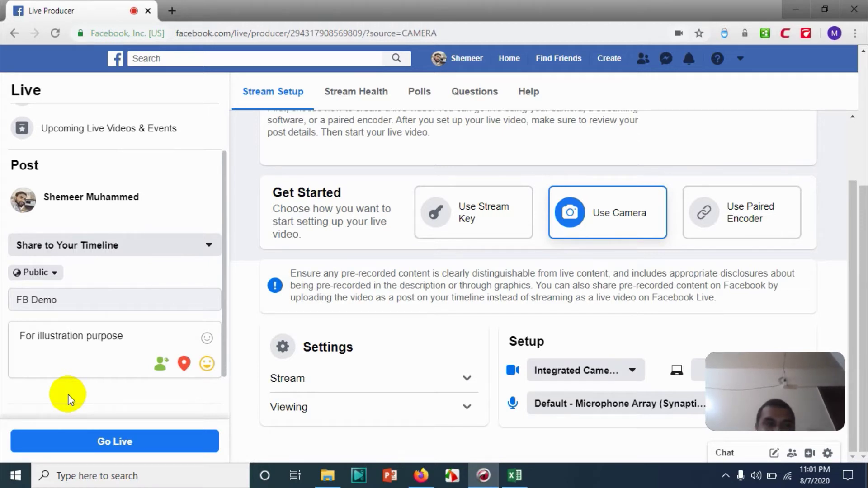
# Step: Start the live broadcast and post the comment "heloo all" on it
pyautogui.click(110, 443)
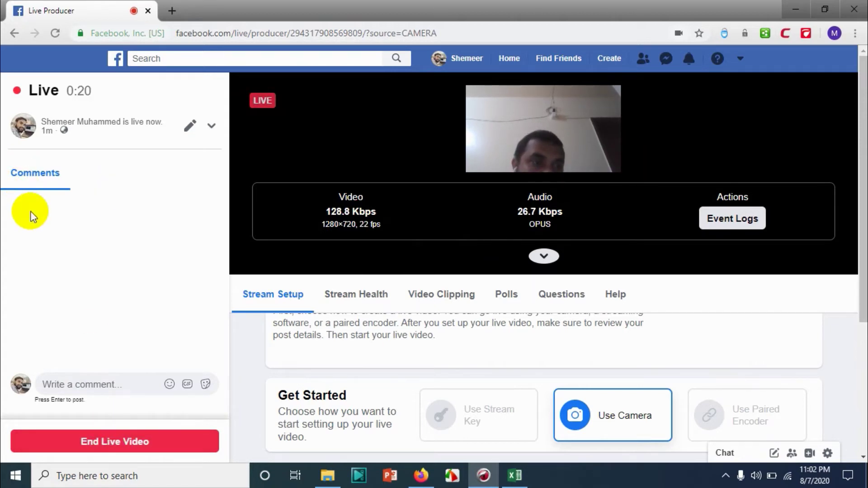
pyautogui.click(63, 383)
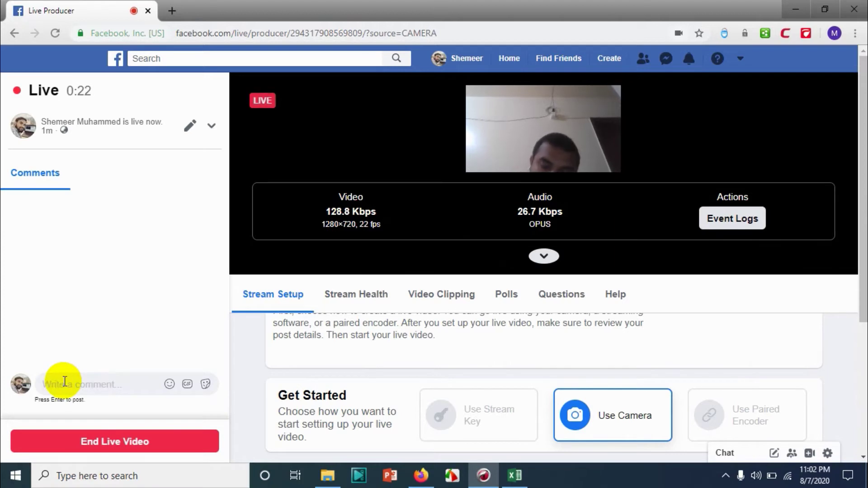
pyautogui.write('heloo all')
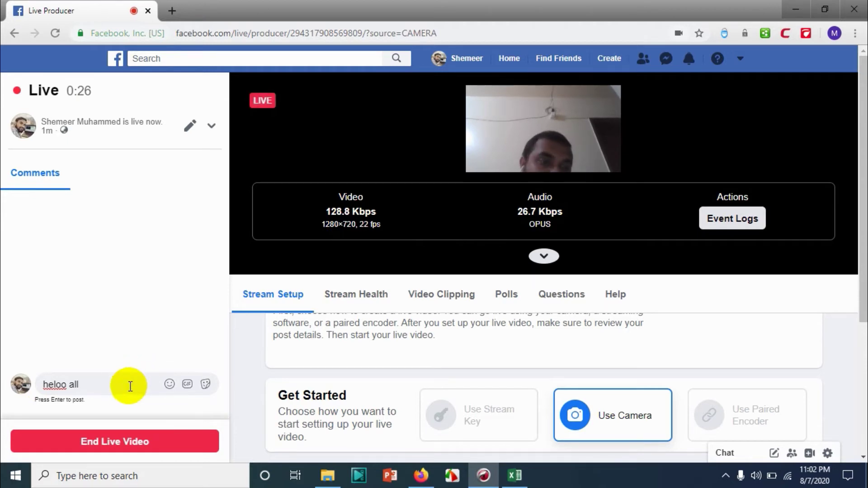
pyautogui.press('Return')
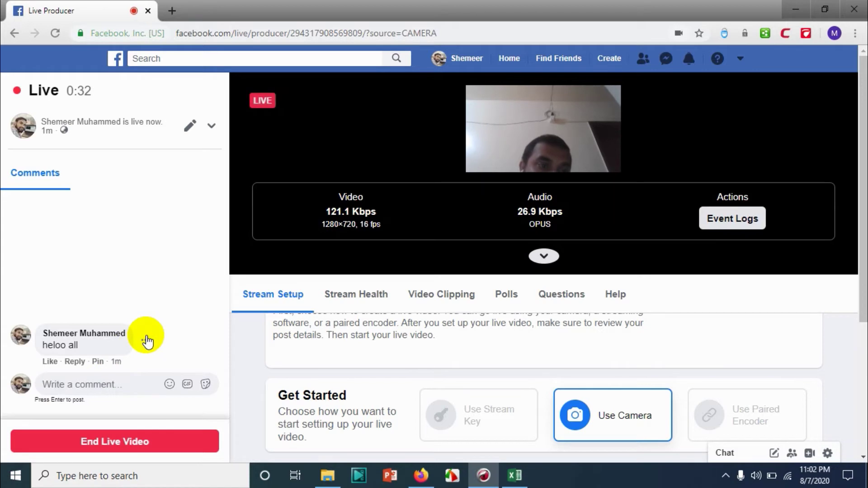
# Step: View the edit and delete options of the "heloo all" comment, and pin the comment
pyautogui.click(147, 342)
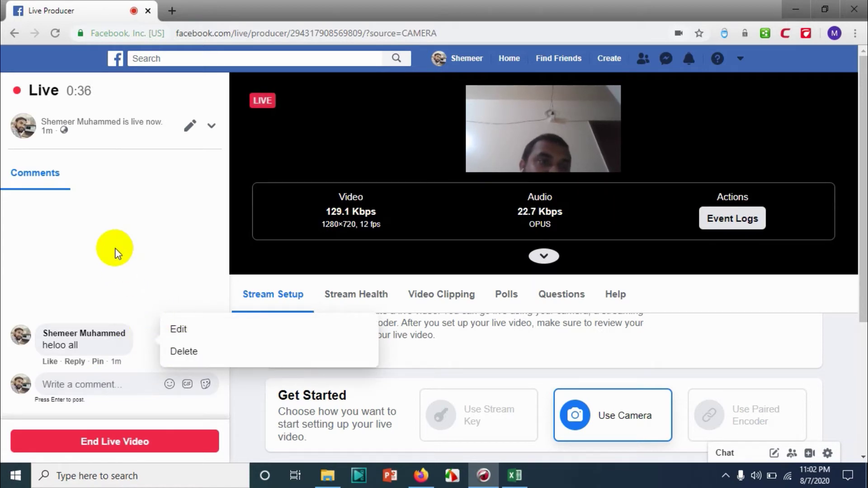
pyautogui.click(33, 180)
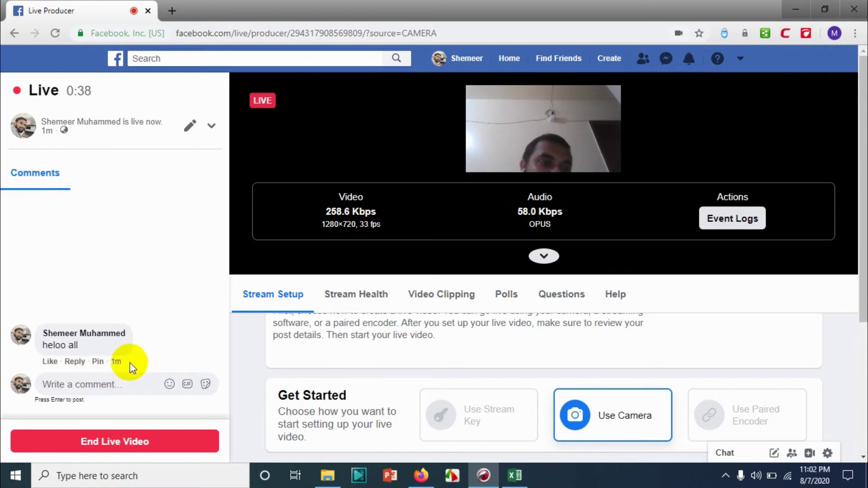
pyautogui.click(98, 361)
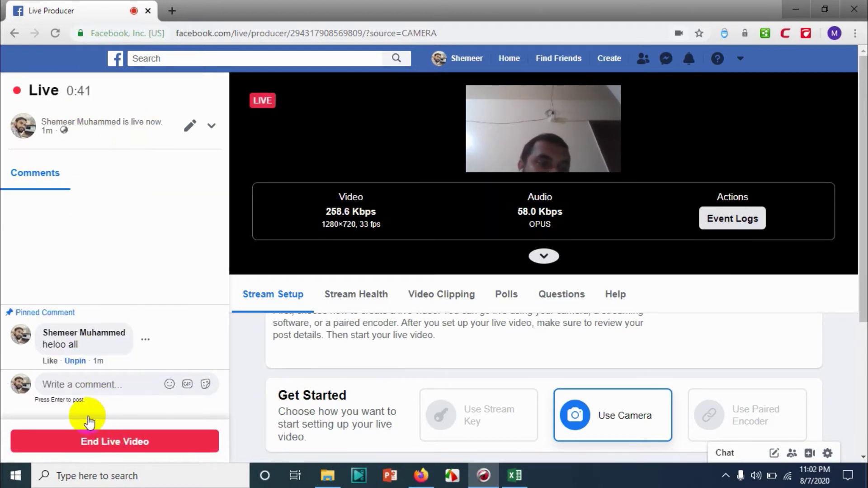
# Step: Examine the Stream Health metrics and event logs of the running broadcast
pyautogui.scroll(-4, 178, 388)
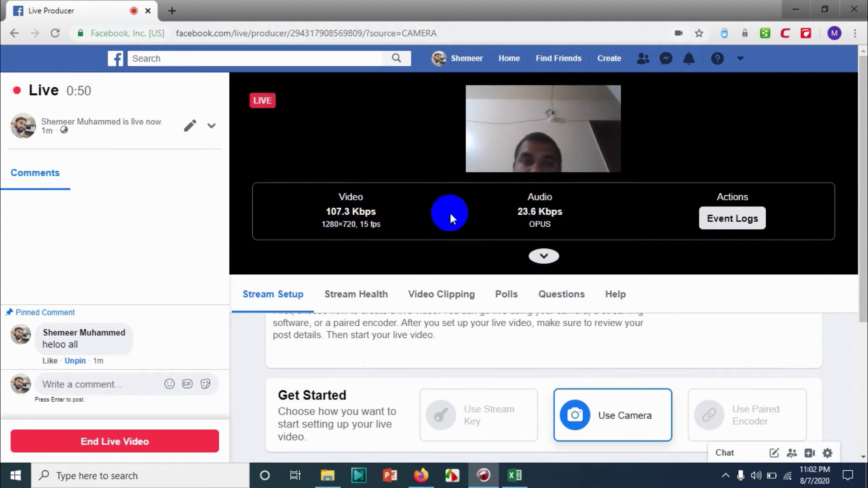
pyautogui.click(329, 297)
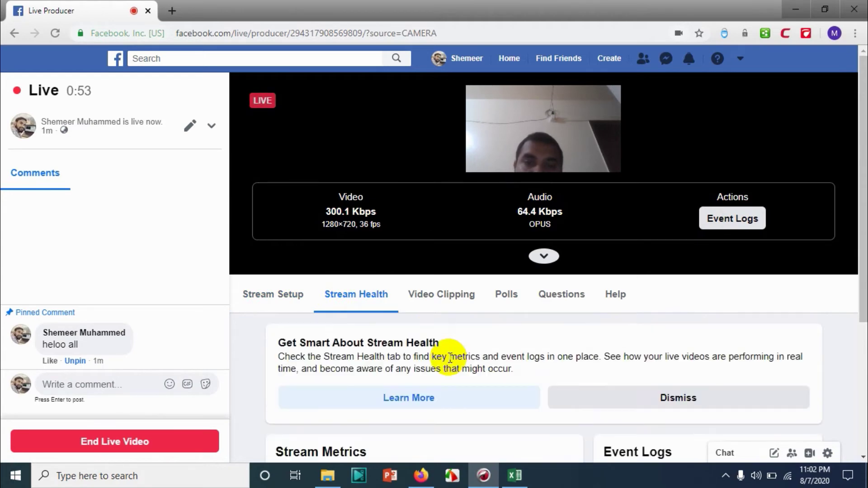
pyautogui.scroll(-4, 450, 359)
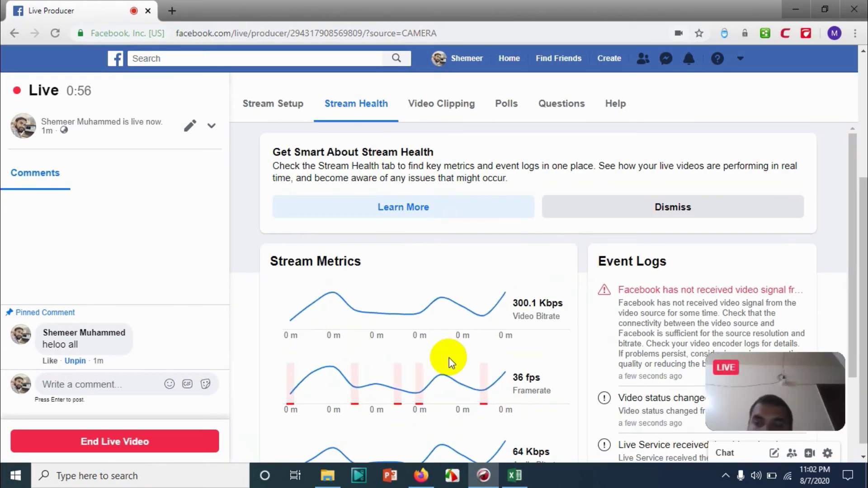
pyautogui.scroll(-3, 449, 357)
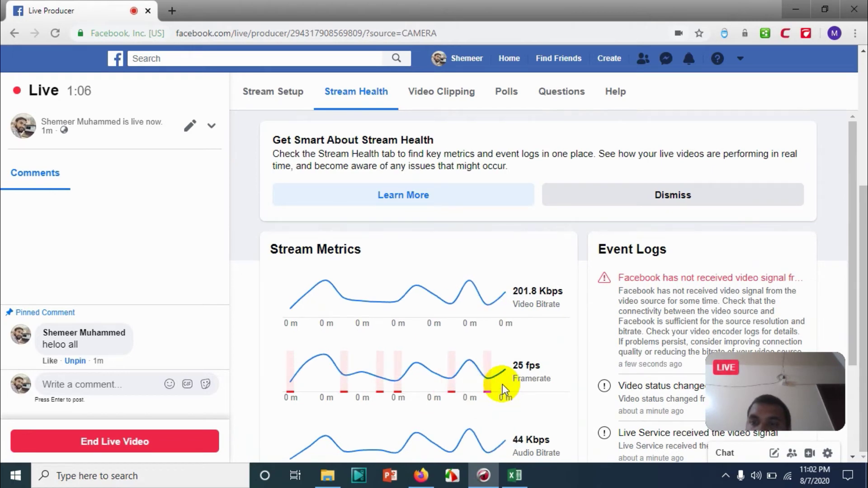
pyautogui.scroll(3, 503, 384)
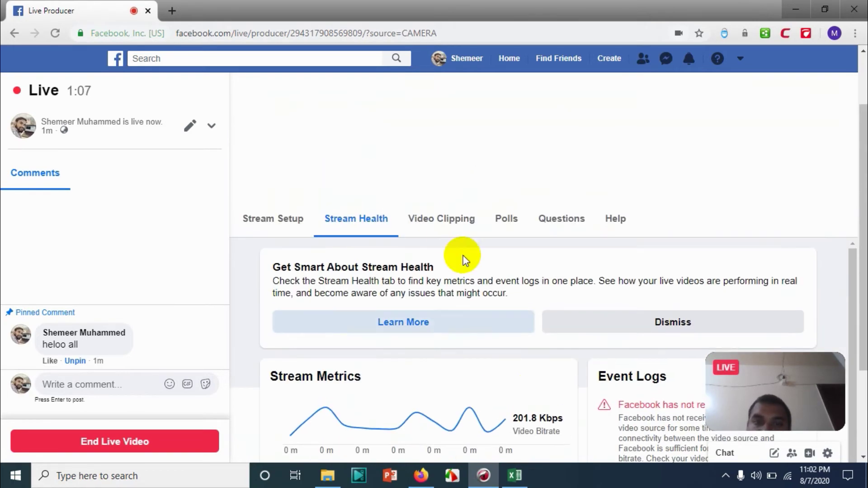
# Step: Try a clip start of 0:06.497 in Video Clipping and return the start to 0:00.000
pyautogui.click(447, 237)
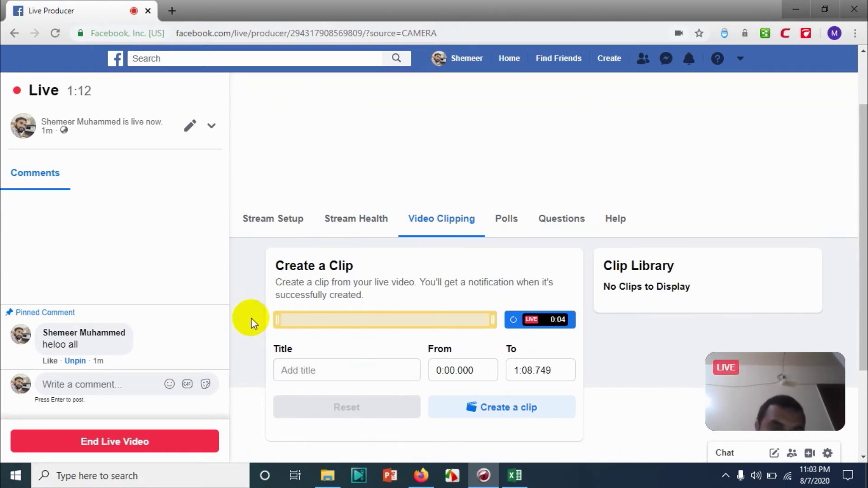
pyautogui.moveTo(277, 320); pyautogui.dragTo(298, 324)
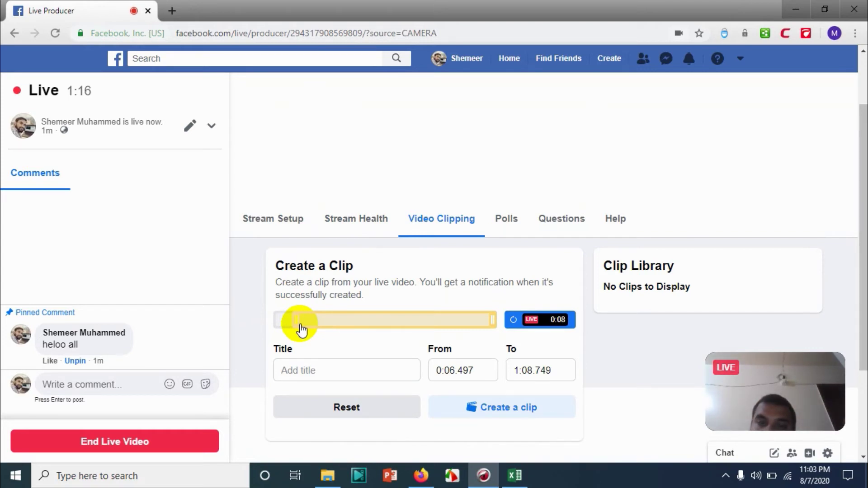
pyautogui.moveTo(295, 319); pyautogui.dragTo(263, 316)
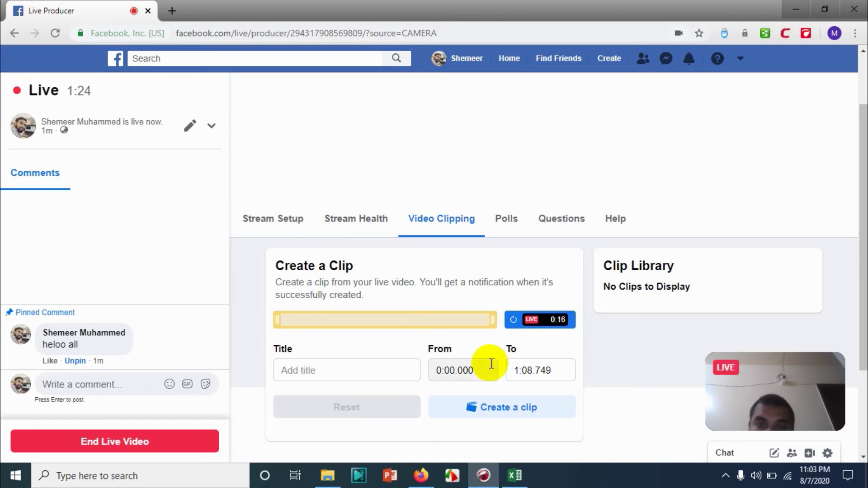
# Step: Create and save a poll asking "Are you okay?" with the options "Yes" and "No"
pyautogui.click(508, 223)
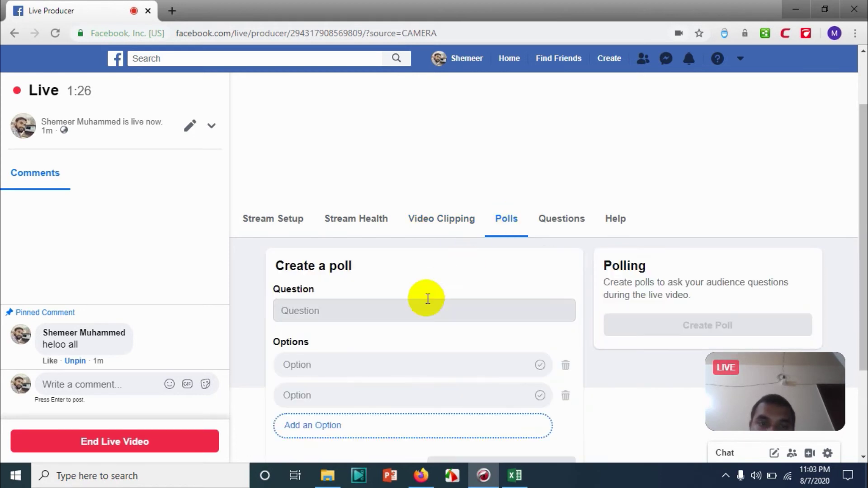
pyautogui.click(403, 313)
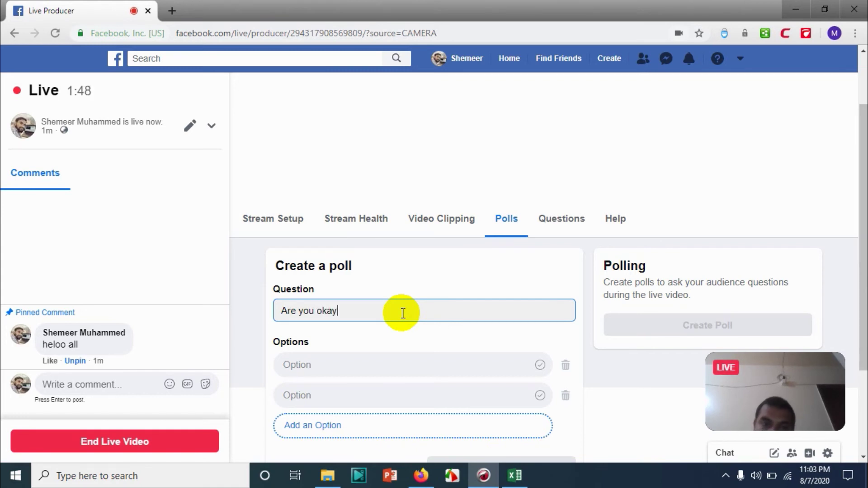
pyautogui.click(357, 369)
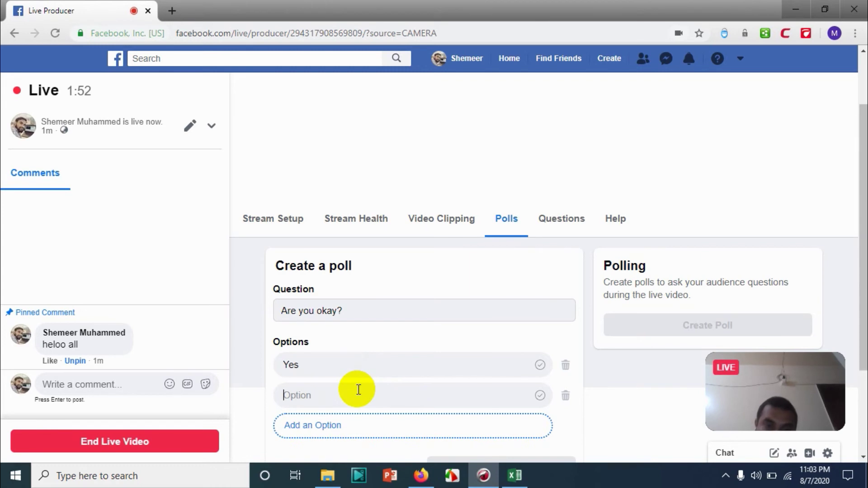
pyautogui.write('No')
pyautogui.scroll(-3, 357, 388)
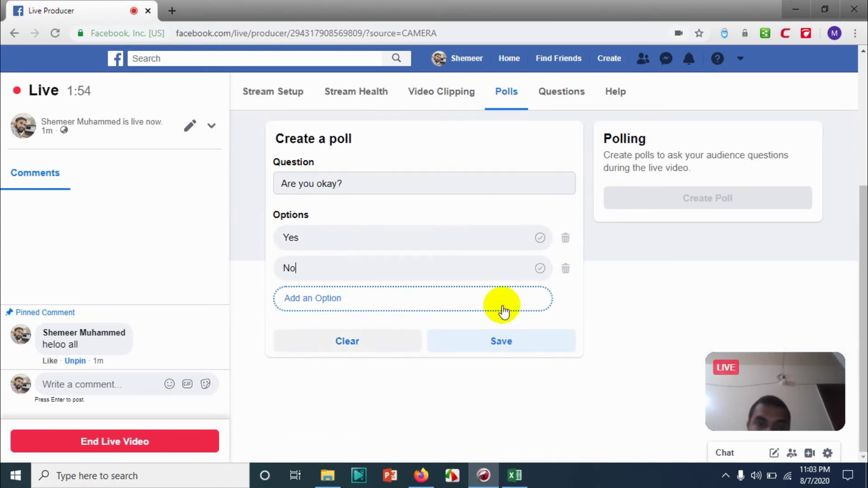
pyautogui.click(510, 339)
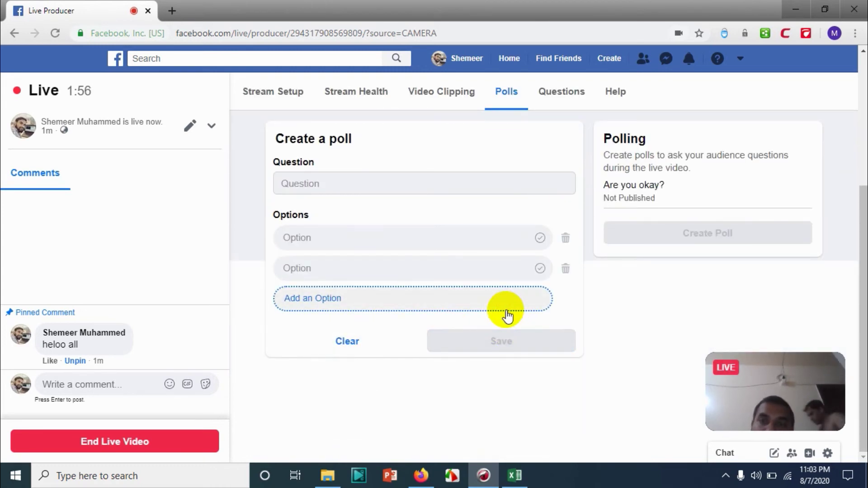
# Step: Publish the "Are you okay?" poll and show its results in the live video
pyautogui.click(639, 193)
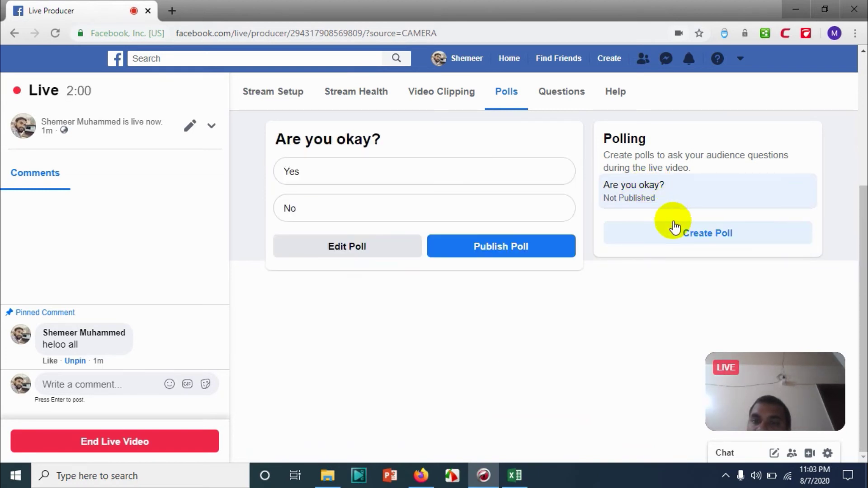
pyautogui.click(525, 248)
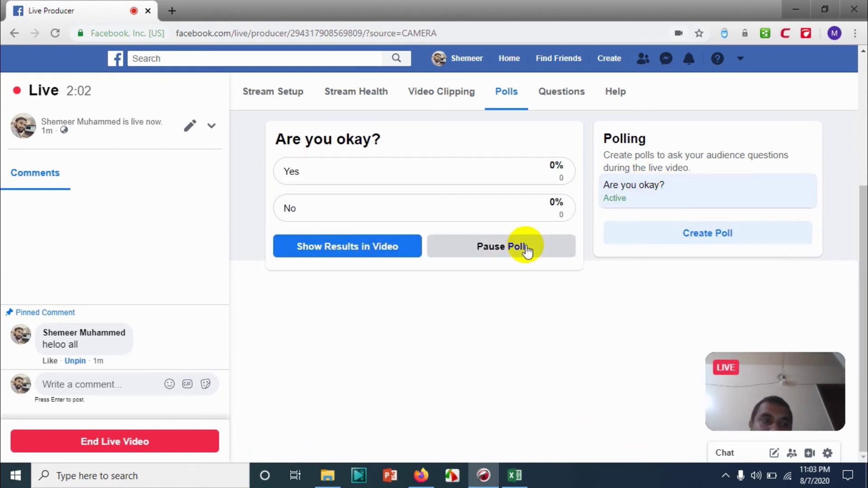
pyautogui.click(359, 249)
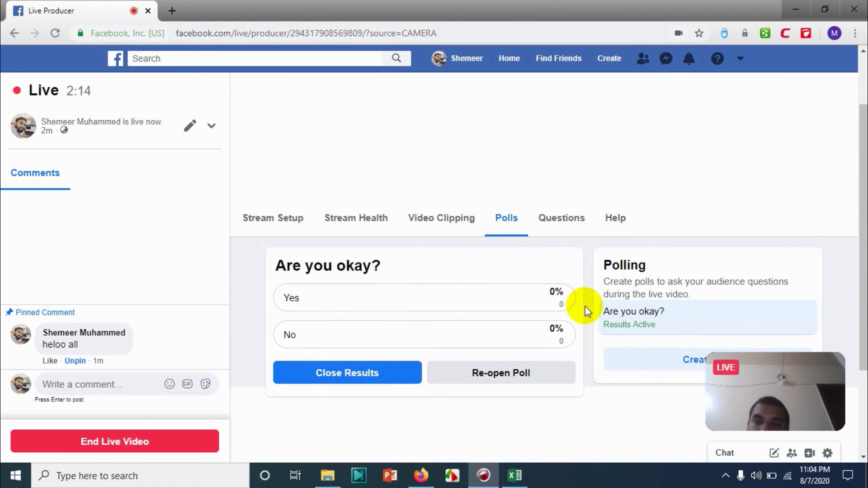
# Step: View the Questions section and review the Stream Setup options of the running broadcast
pyautogui.scroll(-1, 581, 365)
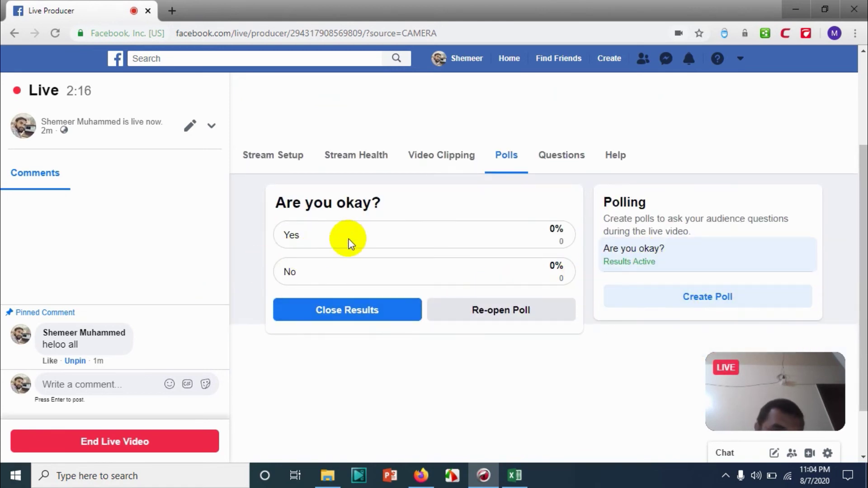
pyautogui.click(582, 157)
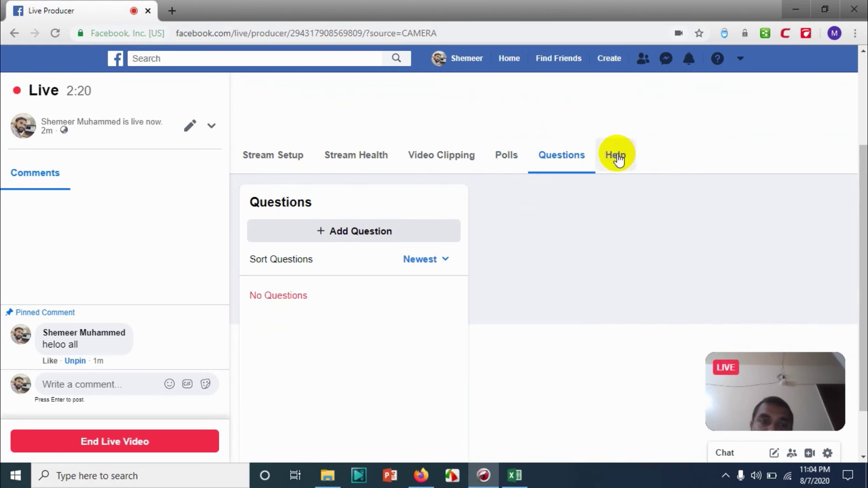
pyautogui.click(277, 168)
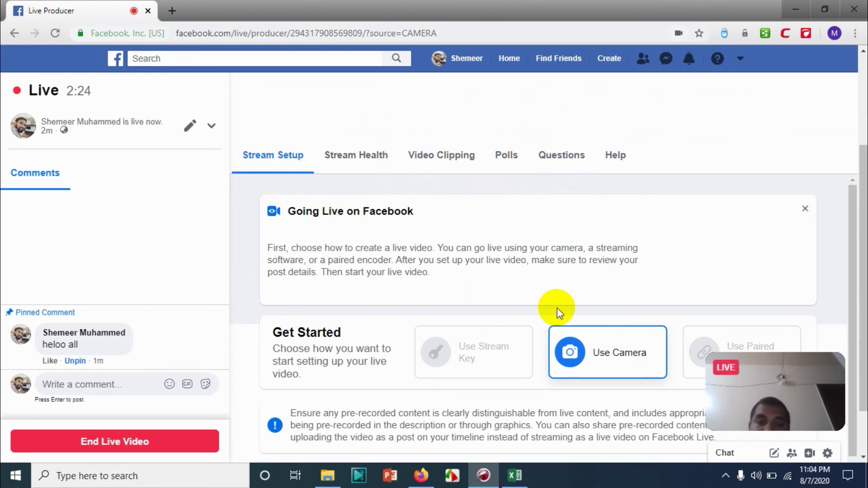
pyautogui.scroll(-2, 557, 308)
pyautogui.scroll(-1, 559, 312)
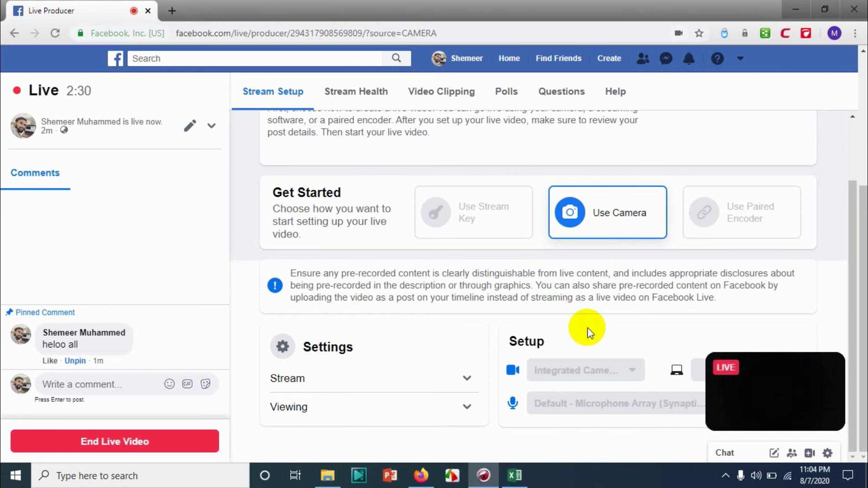
# Step: End the live video and rate the broadcast quality five stars
pyautogui.click(110, 433)
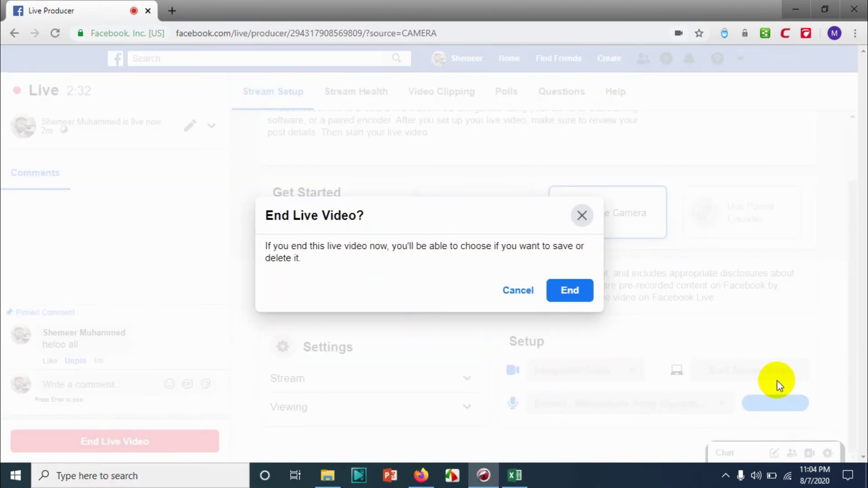
pyautogui.click(570, 291)
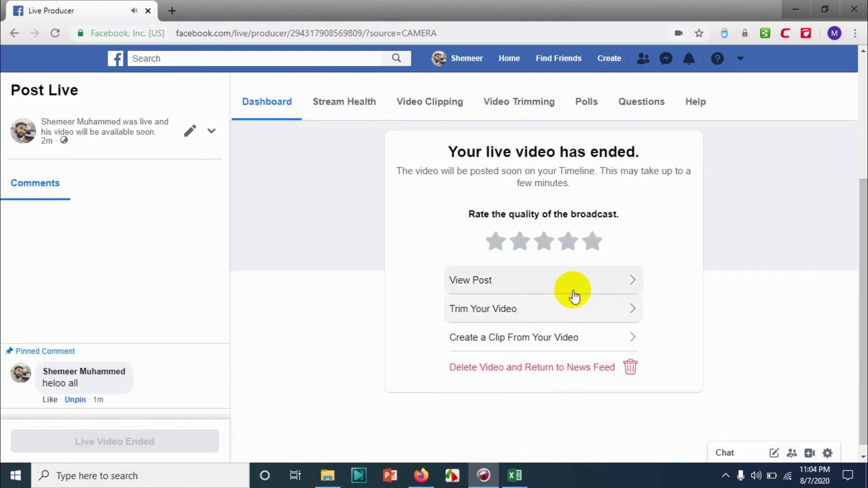
pyautogui.click(595, 243)
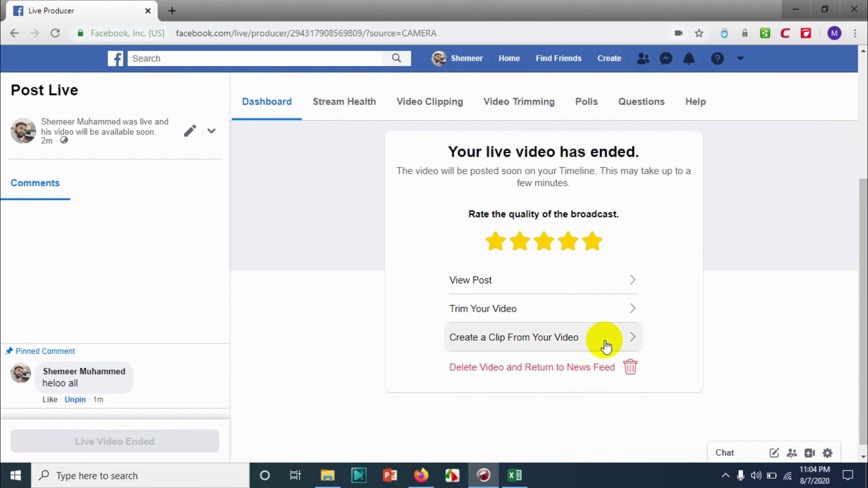
# Step: View the published post of the ended live video and its playback controls
pyautogui.click(567, 286)
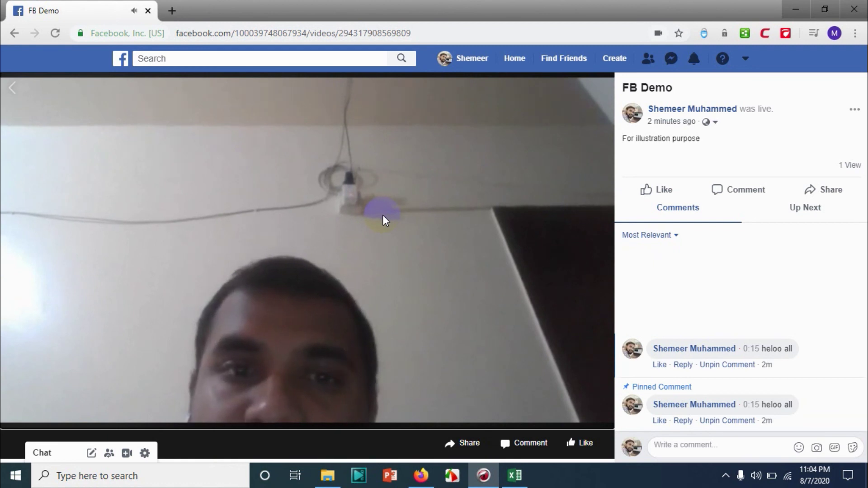
pyautogui.moveTo(386, 334)
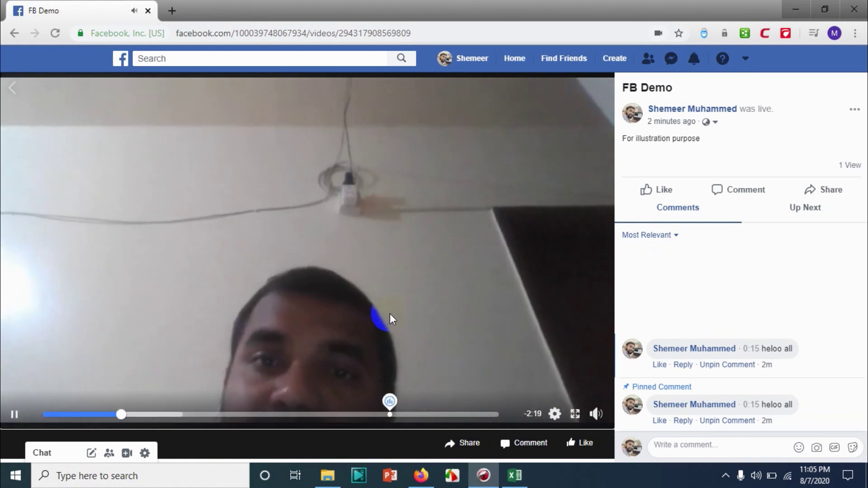